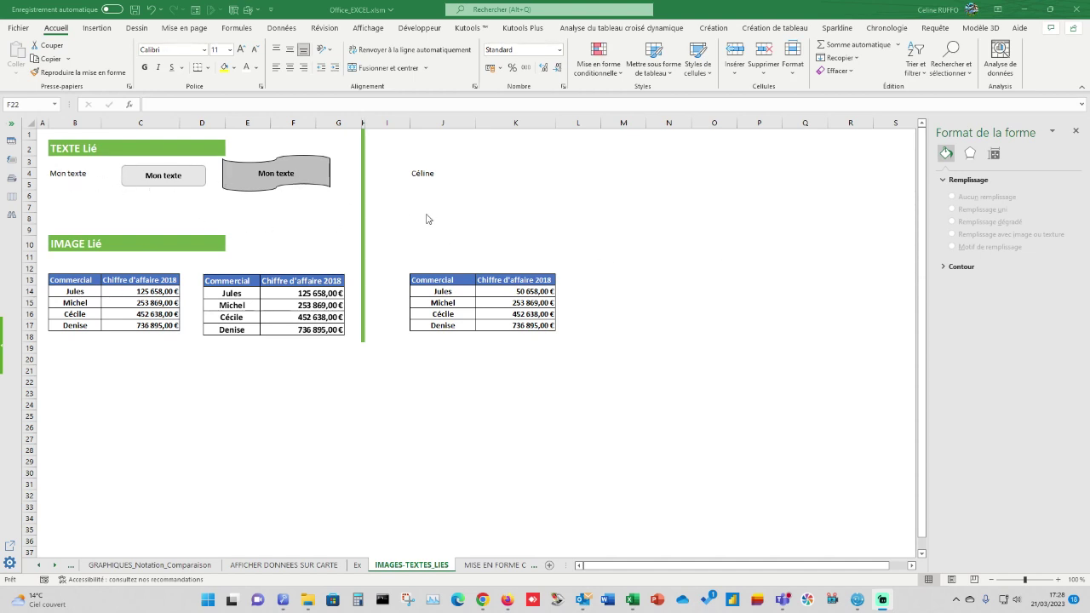
click(448, 173)
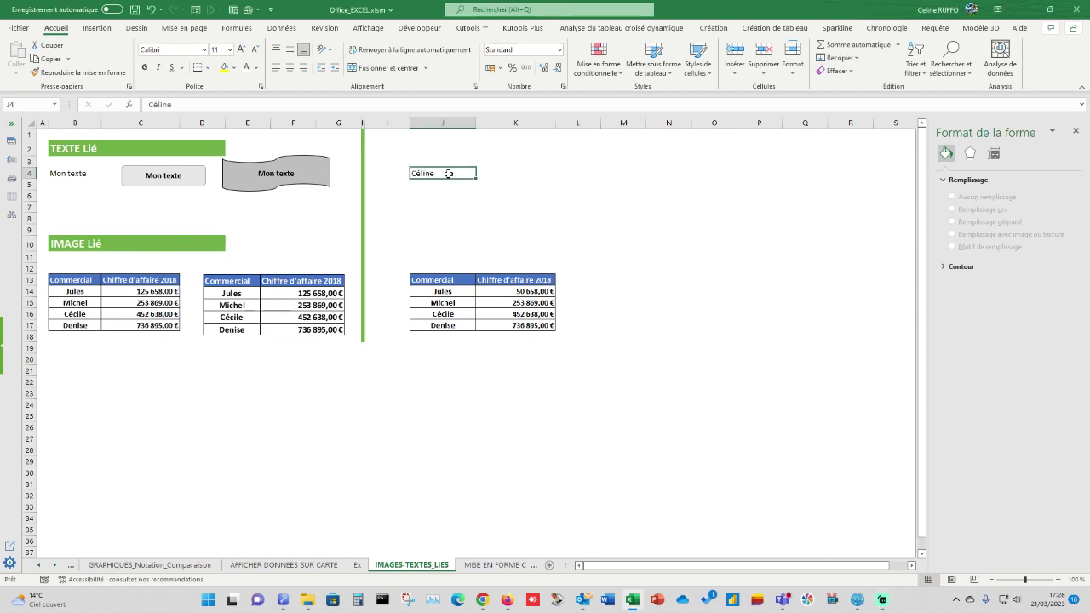
click(493, 173)
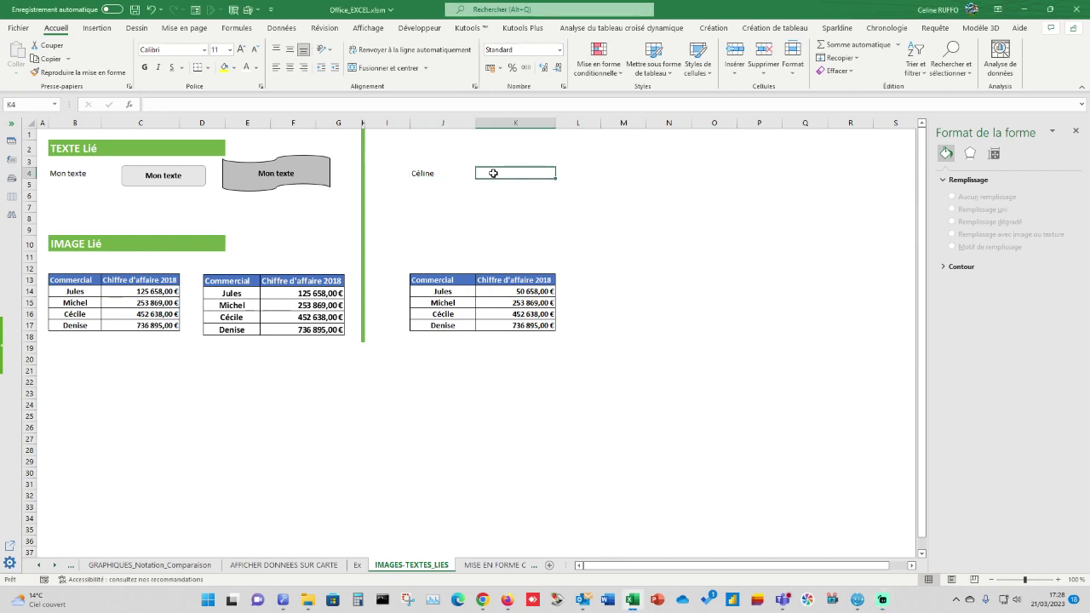
click(428, 175)
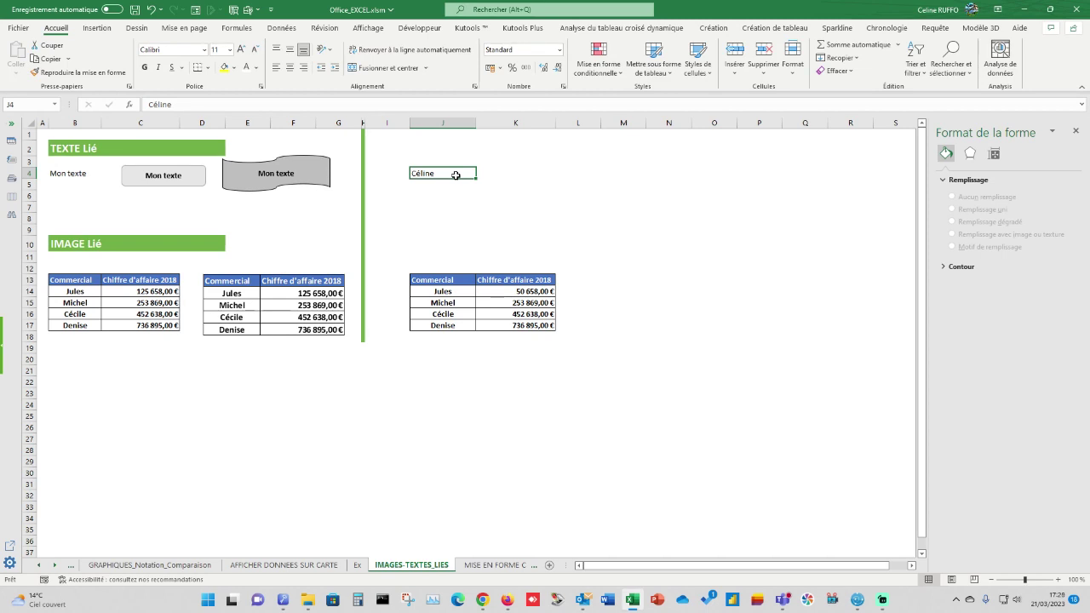
click(500, 172)
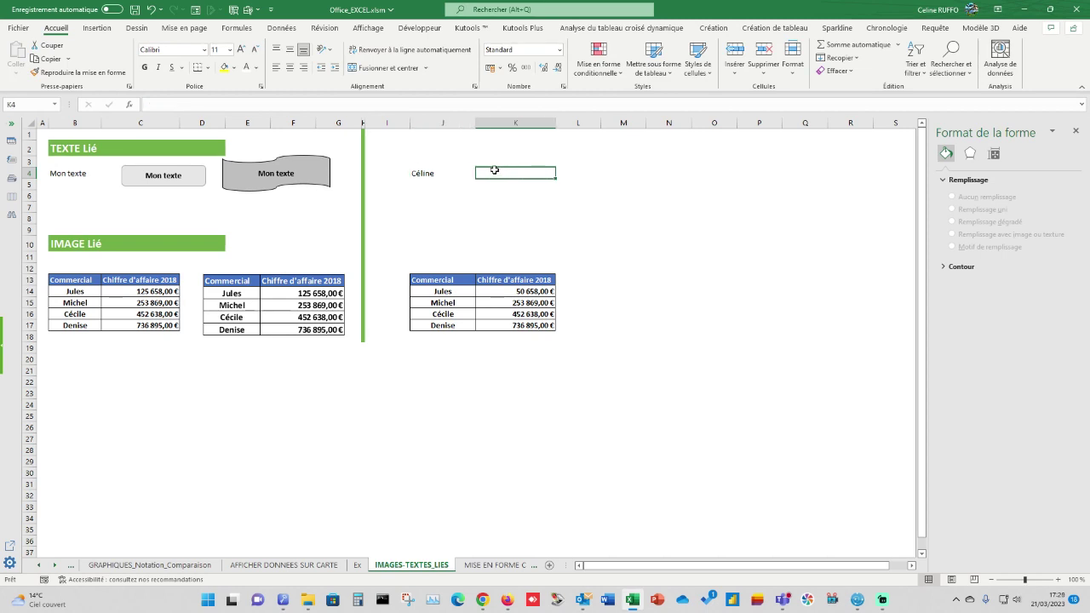
Step: Insert a heart shape about 3.31 cm high and 4 cm wide near cell K4, beside the first name
click(96, 27)
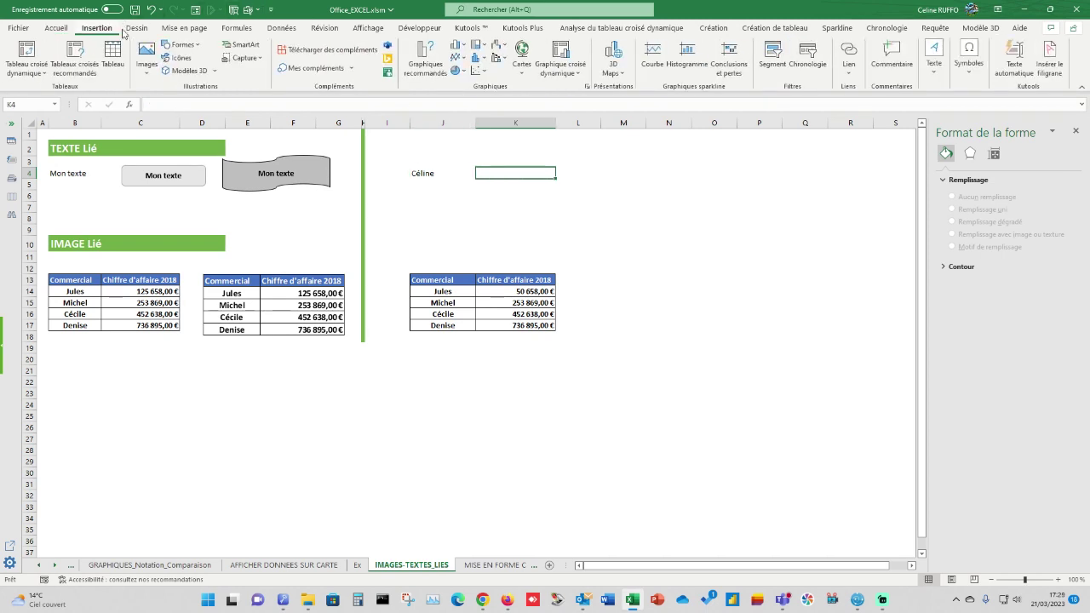
click(181, 44)
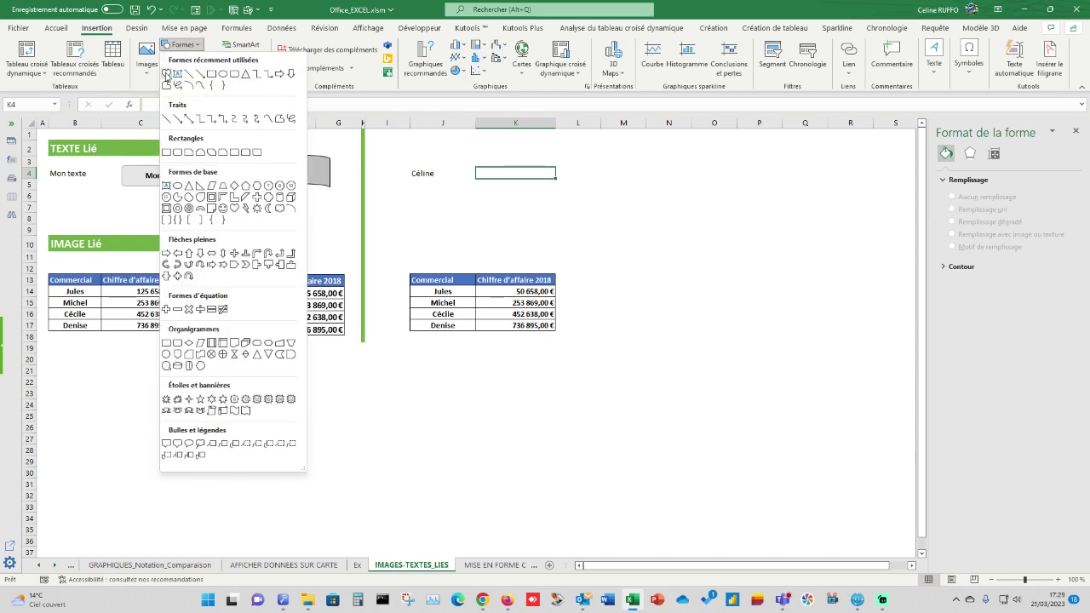
click(166, 75)
mouse_move(515, 157)
mouse_down()
mouse_move(484, 207)
mouse_move(562, 238)
mouse_move(602, 228)
mouse_up()
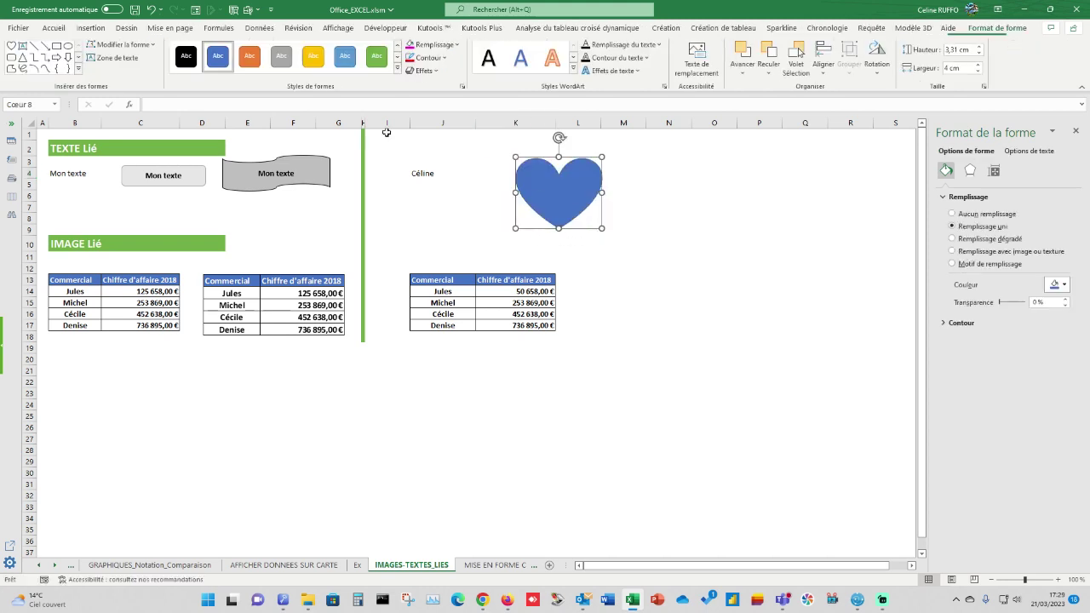
Step: Fill the heart with the recently used magenta colour and apply an inner shadow along its lower-right edge
click(436, 46)
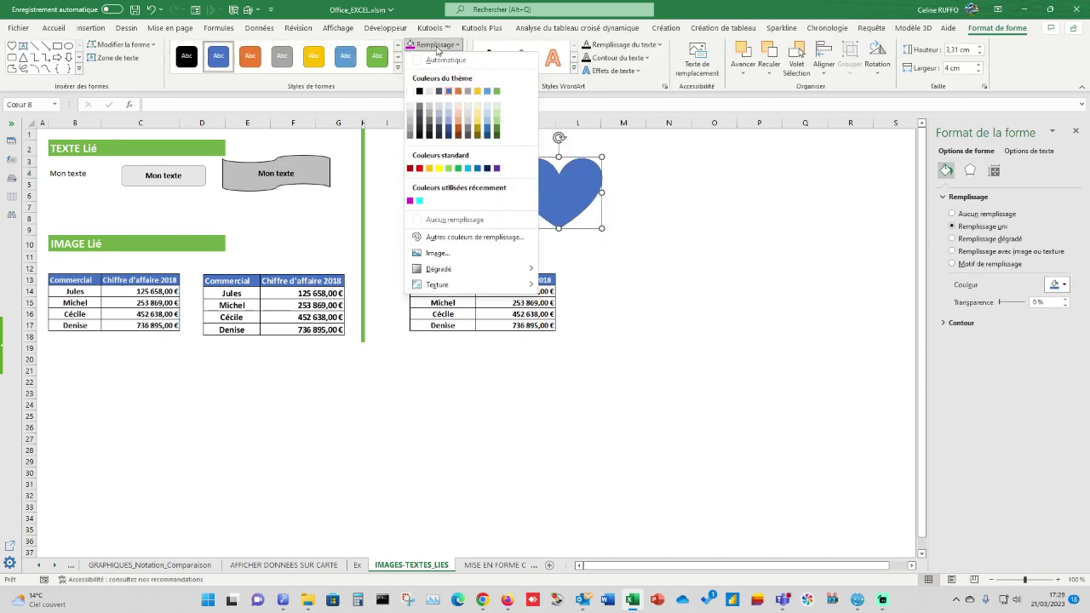
click(412, 199)
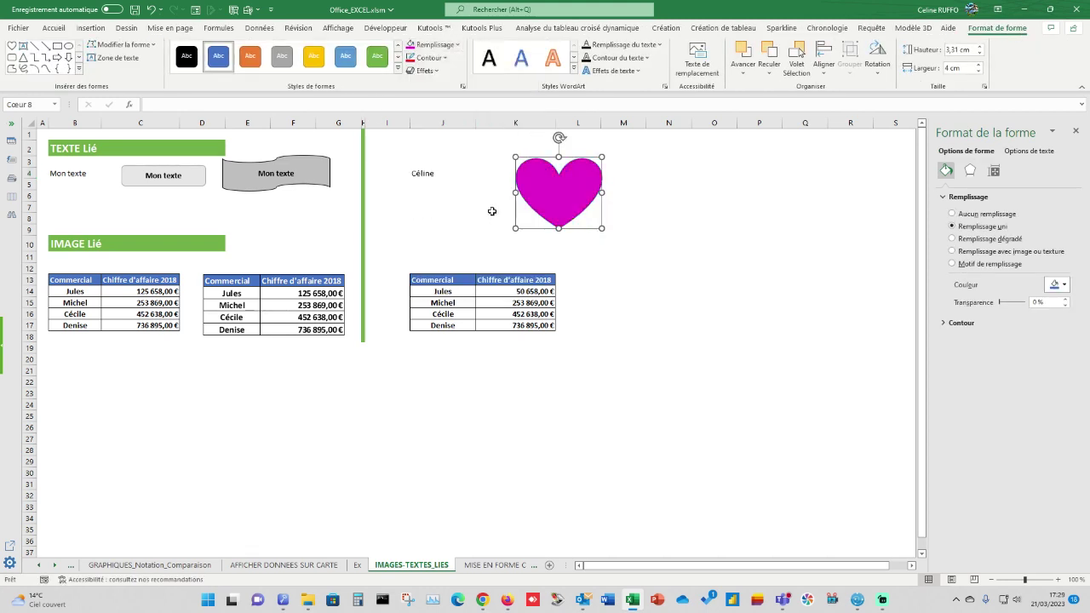
click(424, 71)
mouse_move(464, 122)
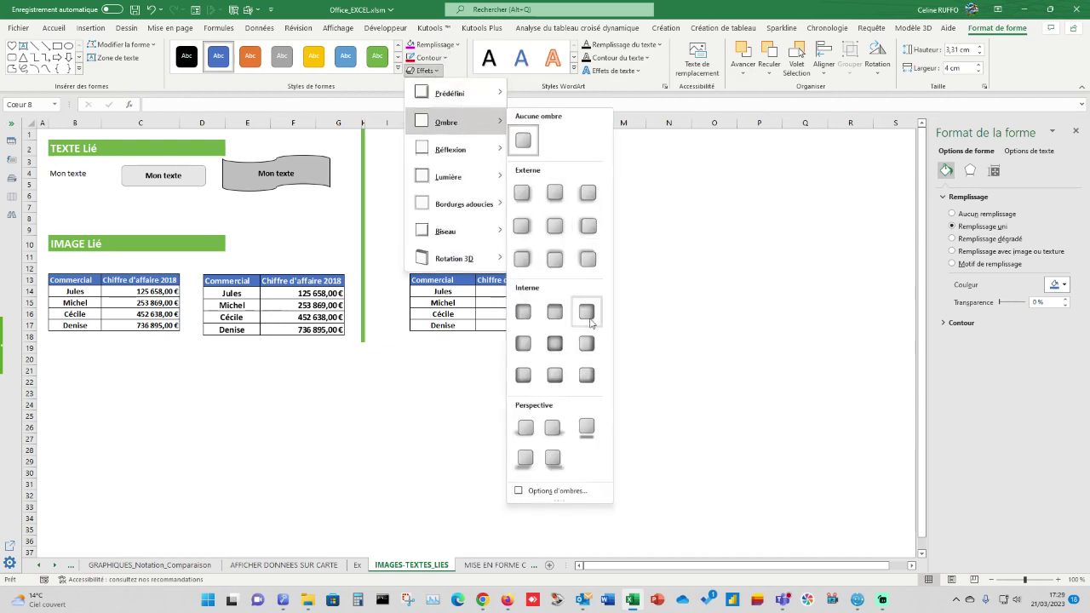
click(587, 373)
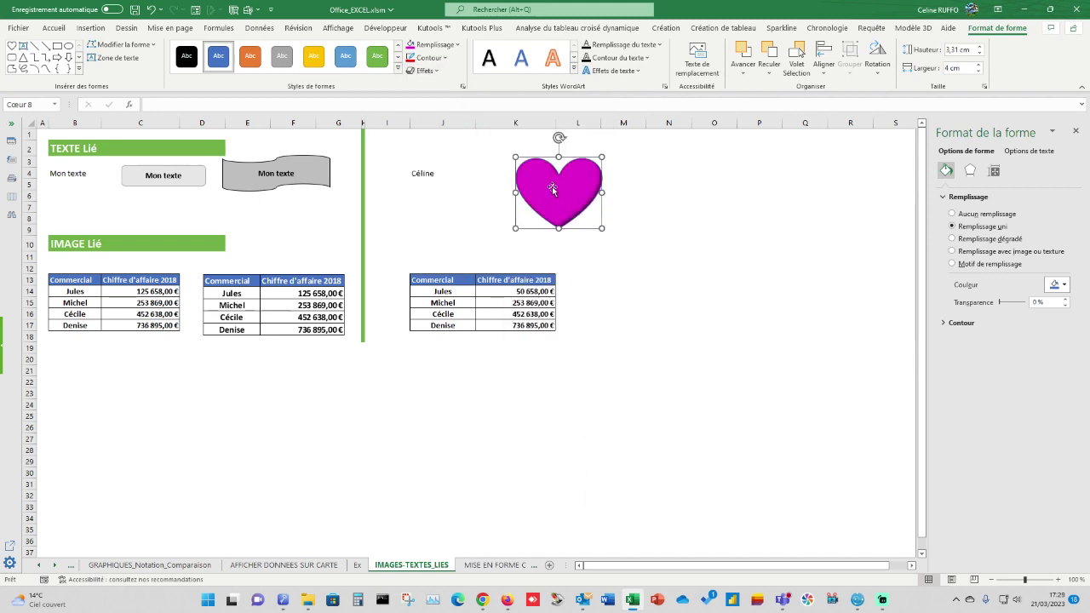
Step: Place the heart next to the first name and link its text to cell J4 with the formula =$J$4
drag(543, 183, 494, 170)
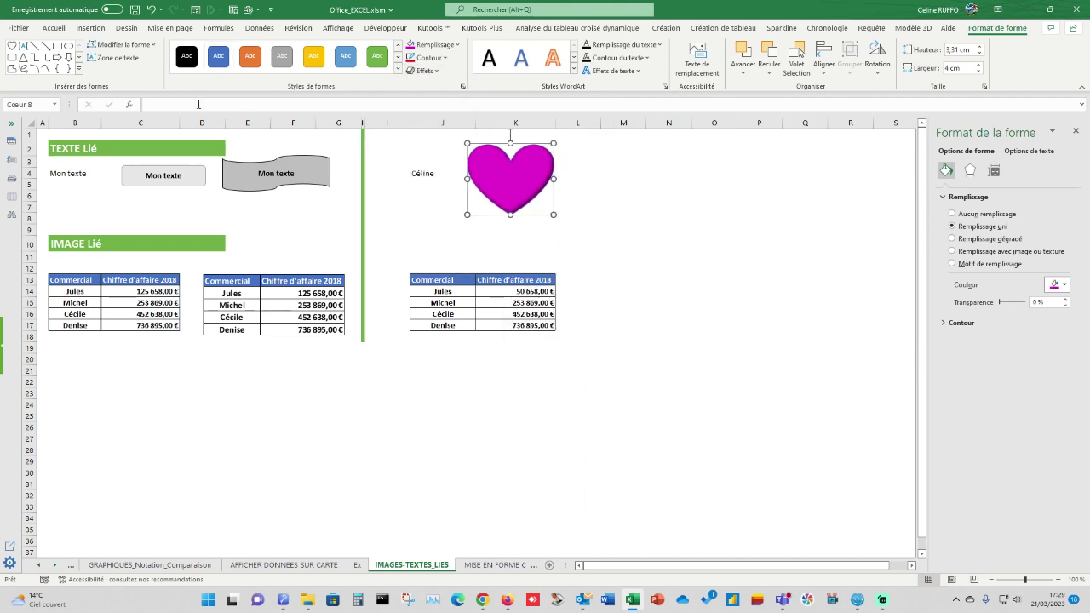
click(159, 103)
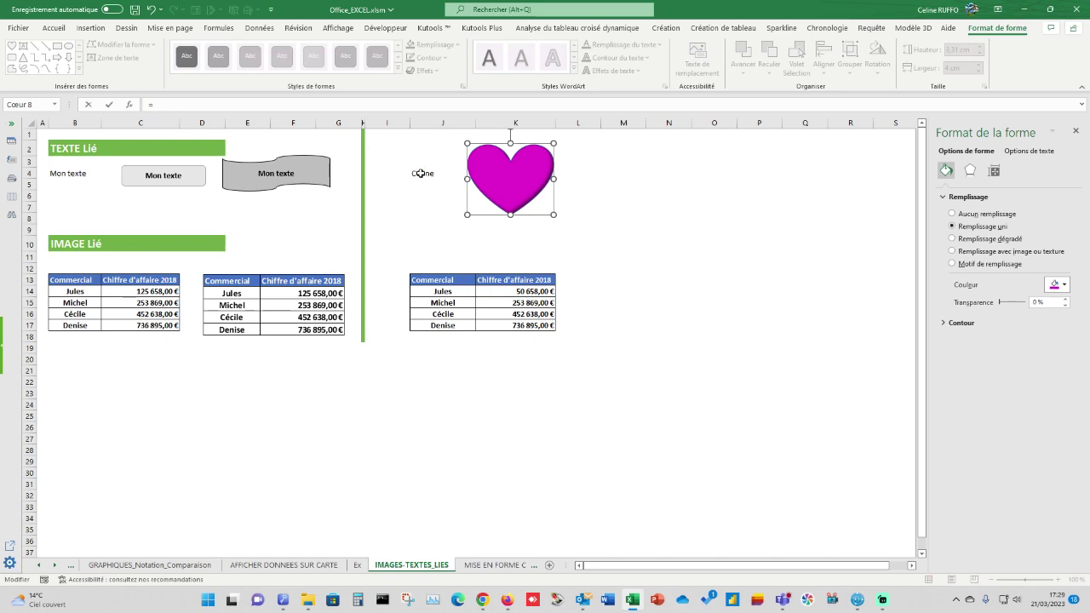
click(422, 172)
key(Return)
drag(535, 147, 549, 147)
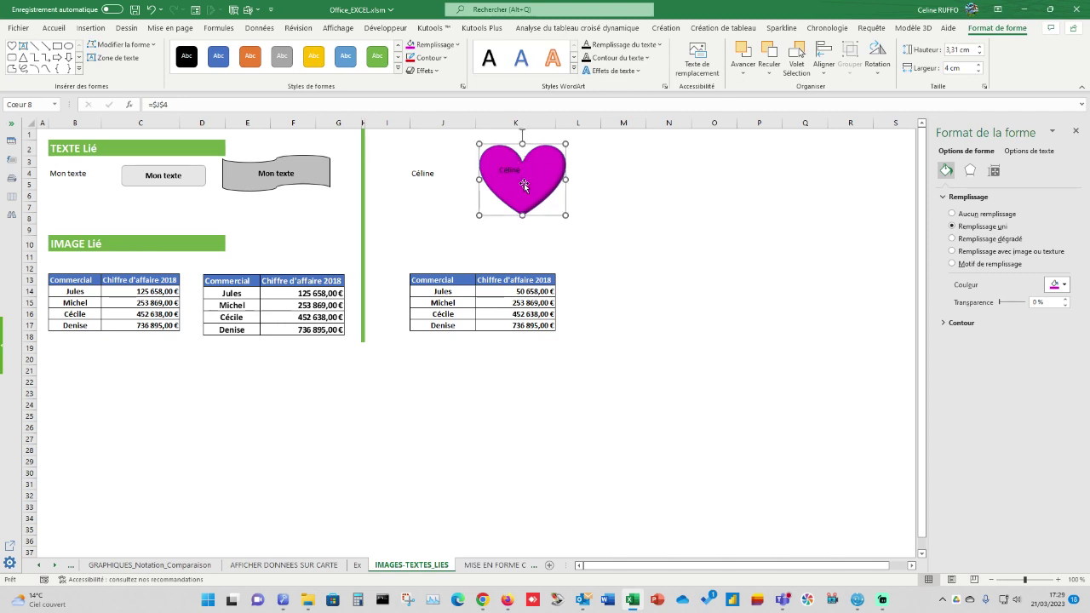
Step: Make the heart's linked text bold and white, and centre it vertically and horizontally in the shape
click(58, 29)
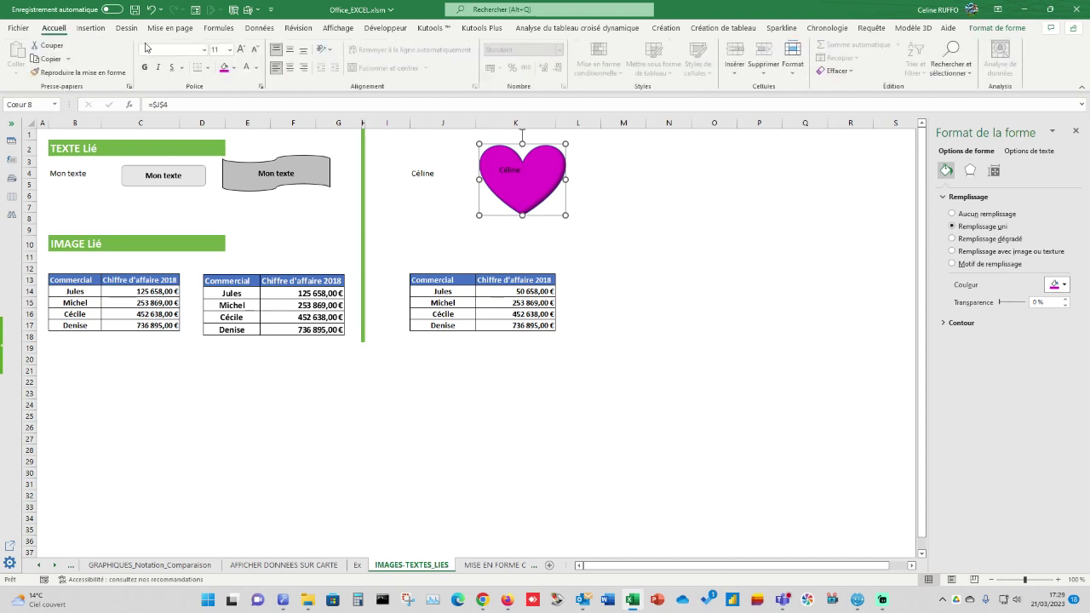
click(256, 67)
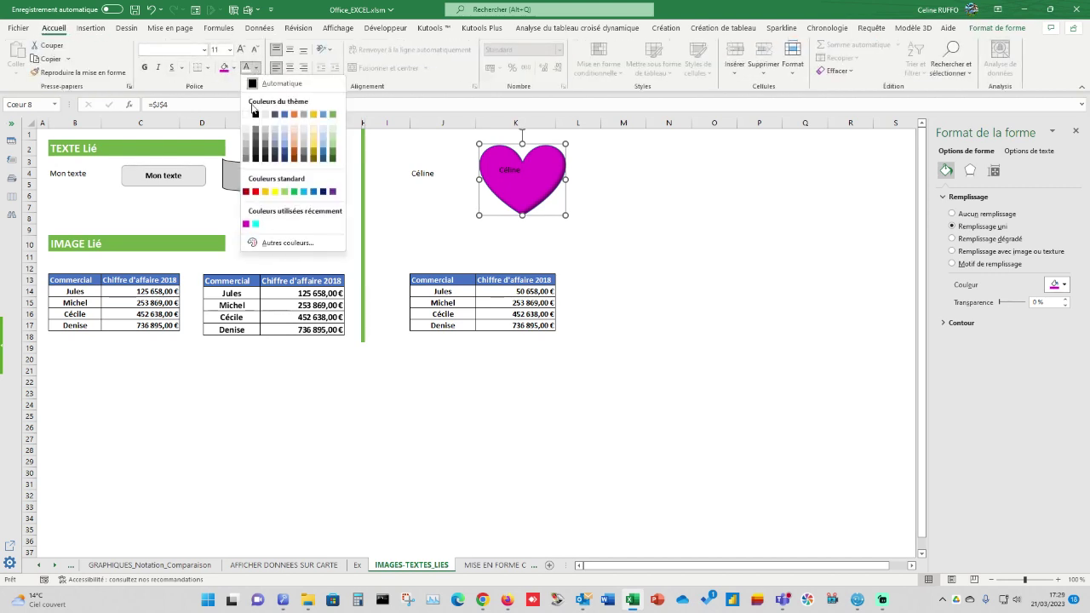
click(255, 113)
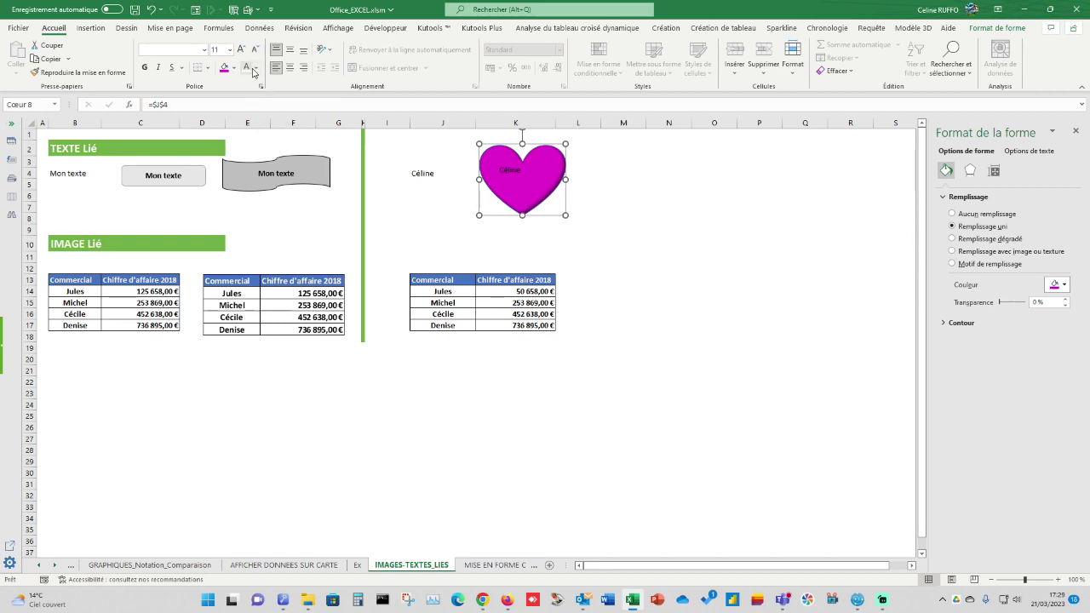
click(144, 67)
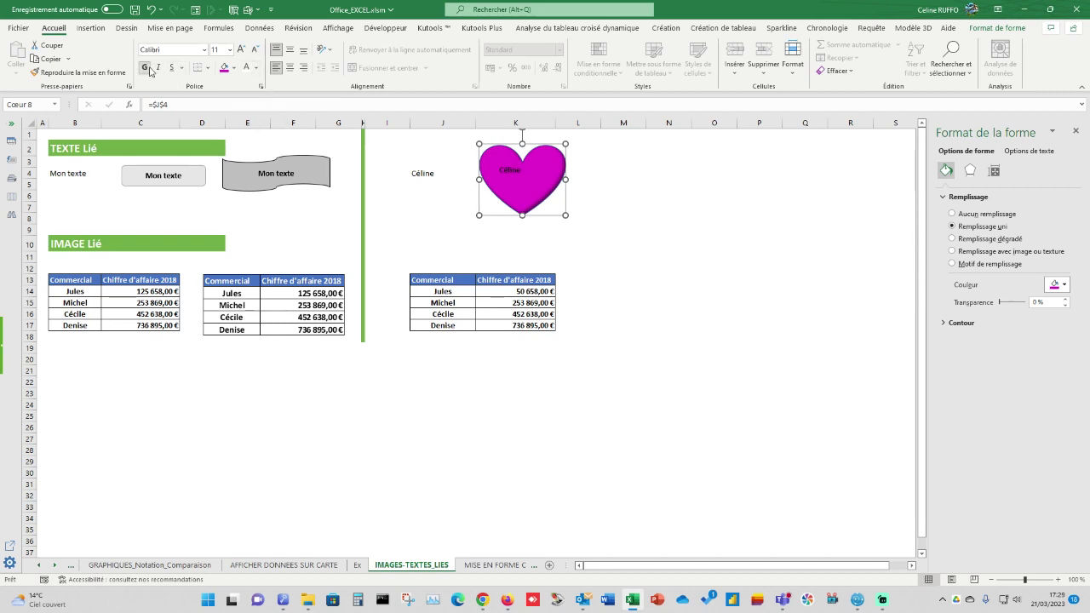
click(493, 176)
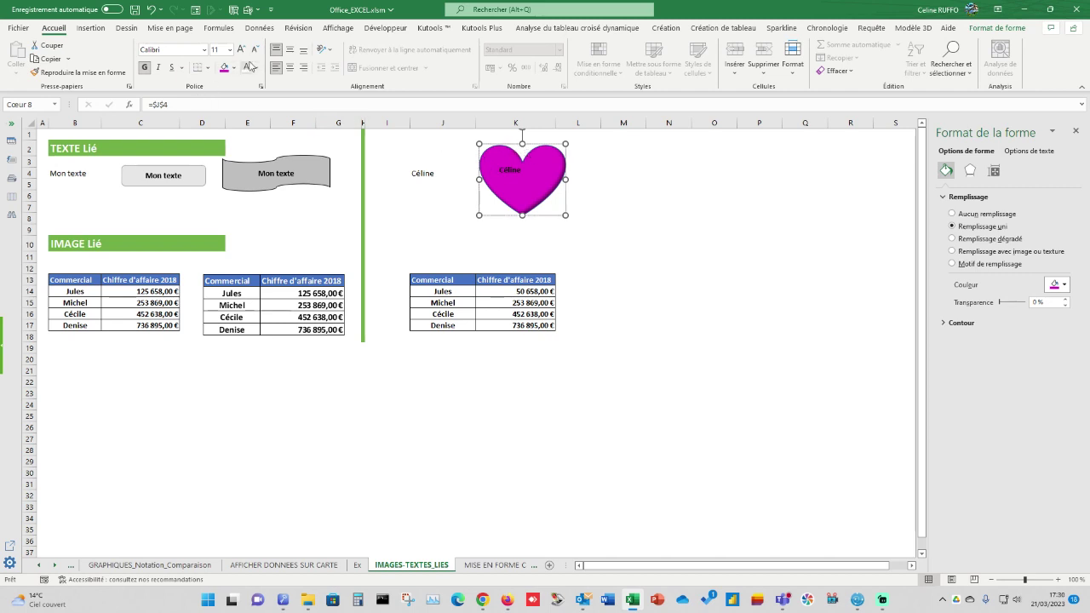
click(248, 67)
click(290, 49)
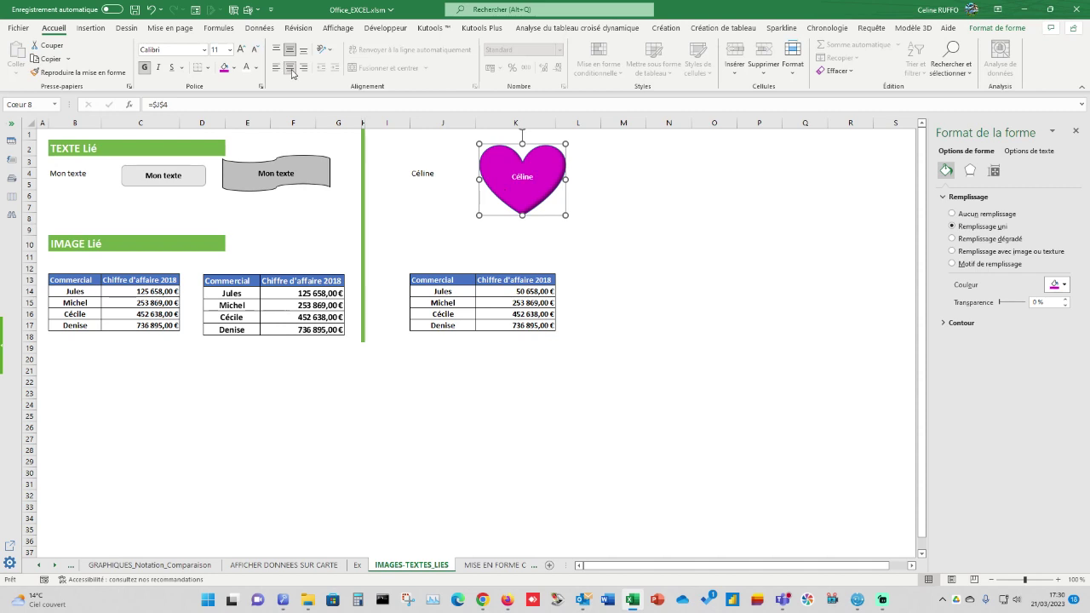
click(643, 207)
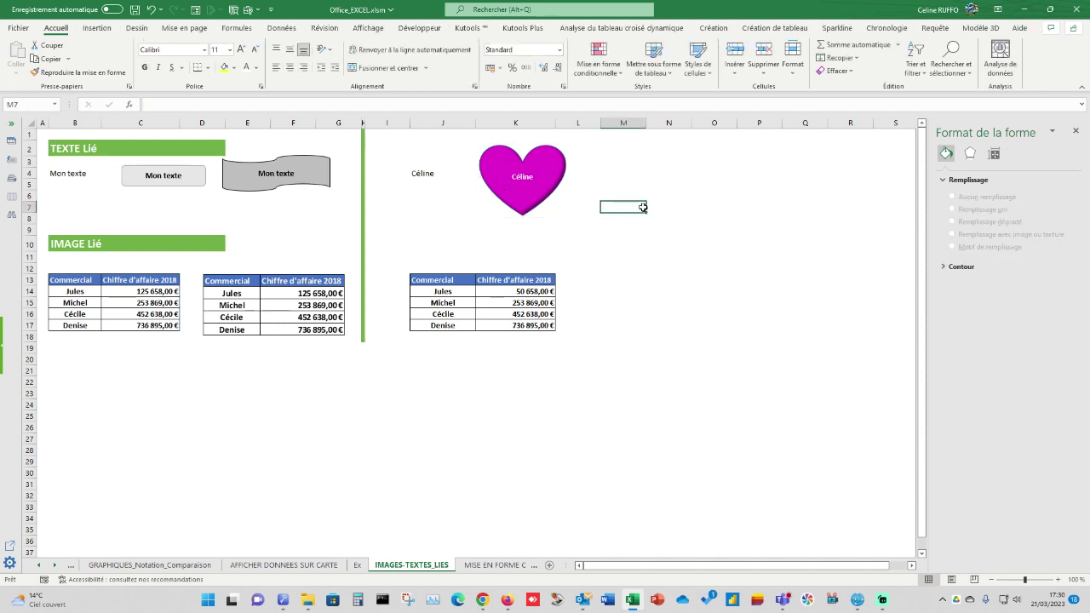
Step: Replace the first name in cell J4 with a different first name to test the heart's linked text
click(432, 174)
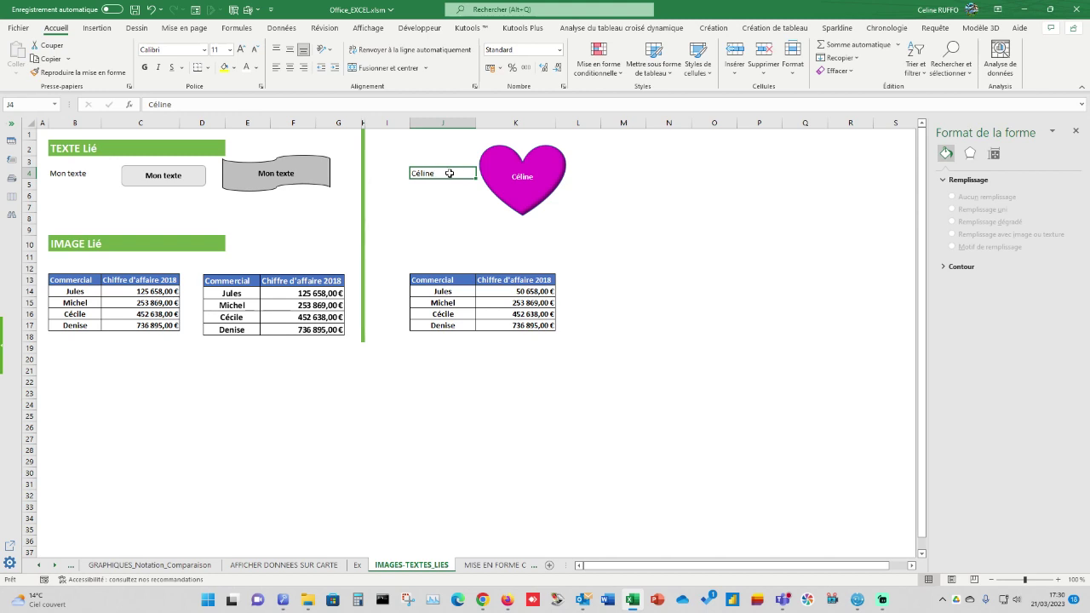
text(Romain)
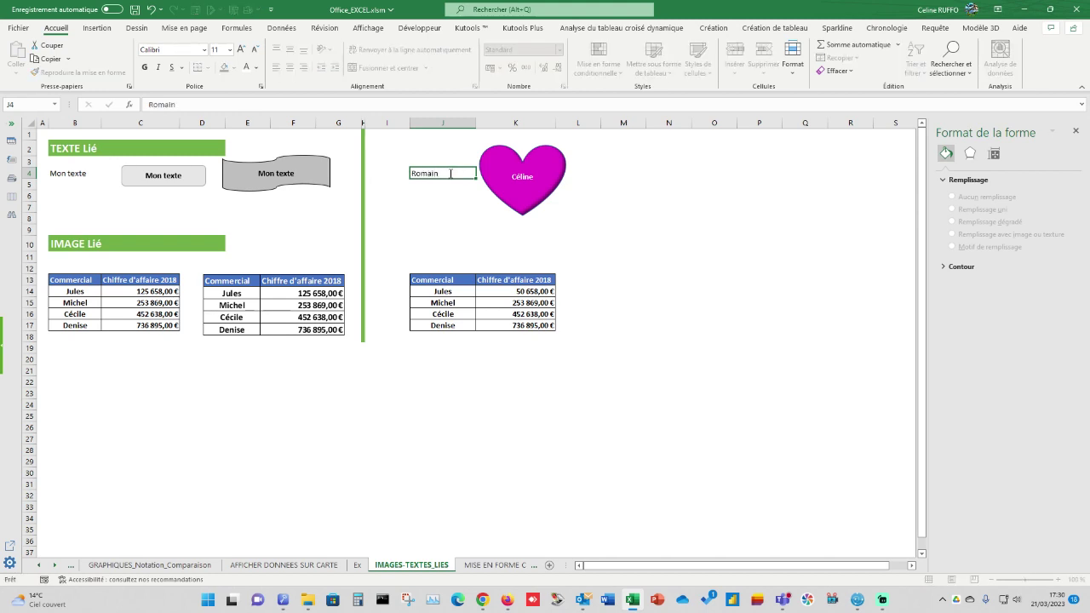
key(Return)
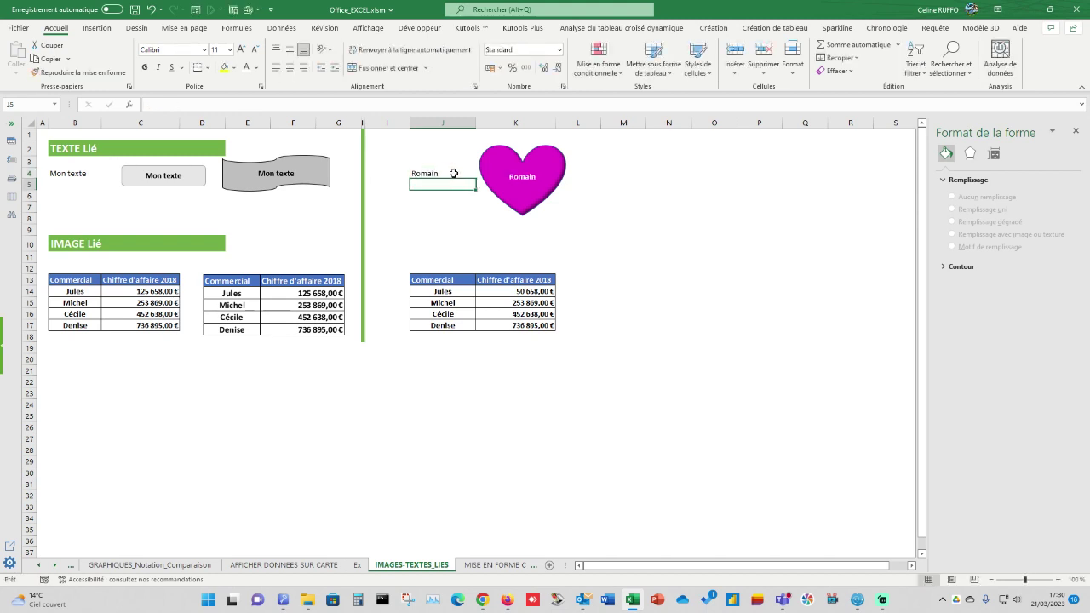
Step: Set the font size of the heart's linked text to 16
click(533, 176)
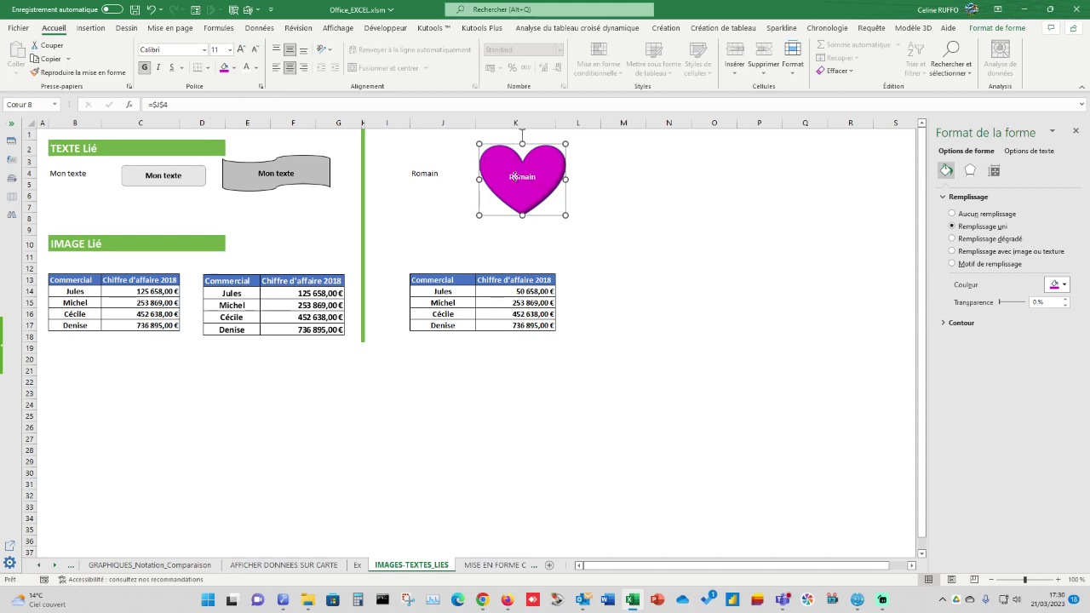
click(229, 49)
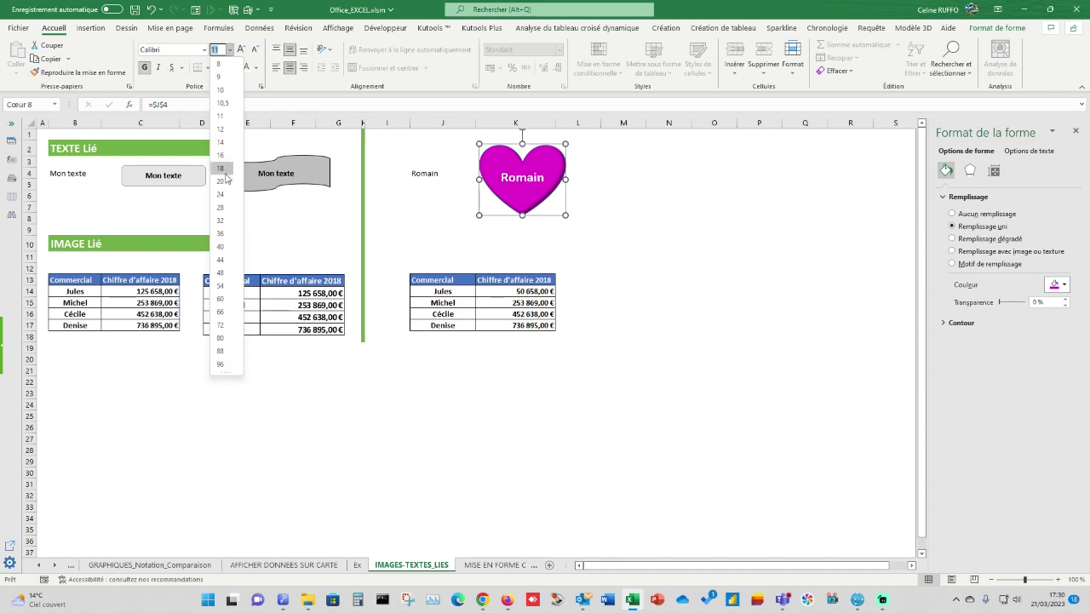
click(220, 155)
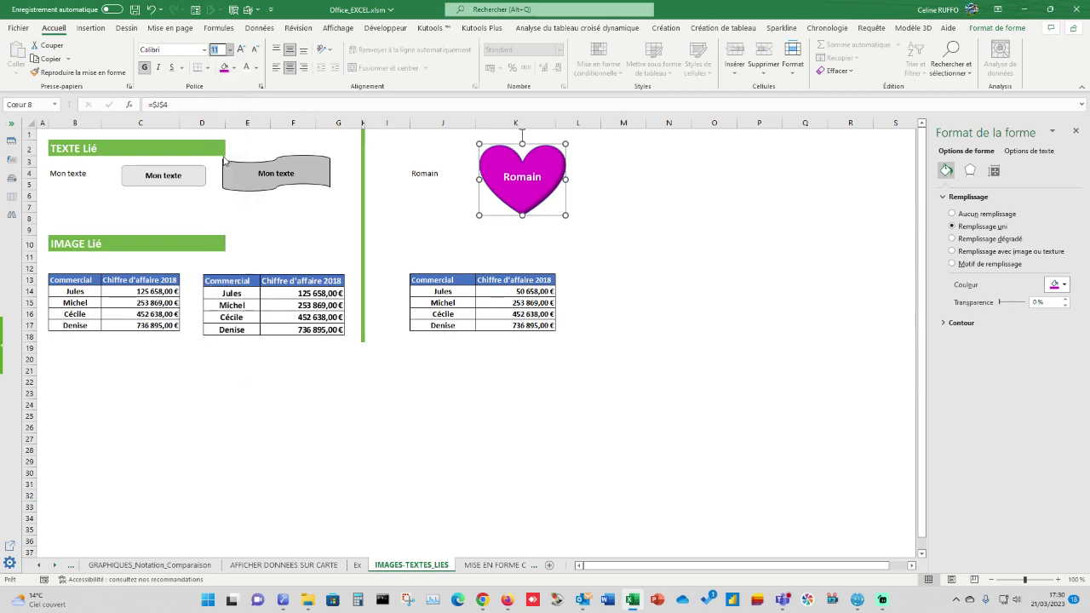
click(712, 245)
Step: Enter the original first name in cell J4 again
click(430, 176)
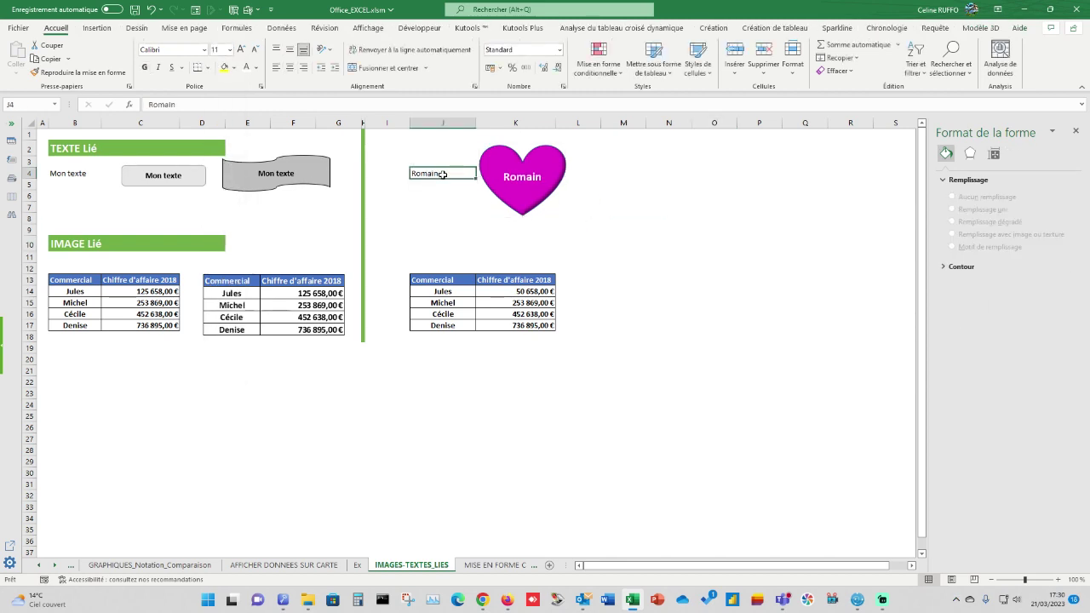
text(Céline)
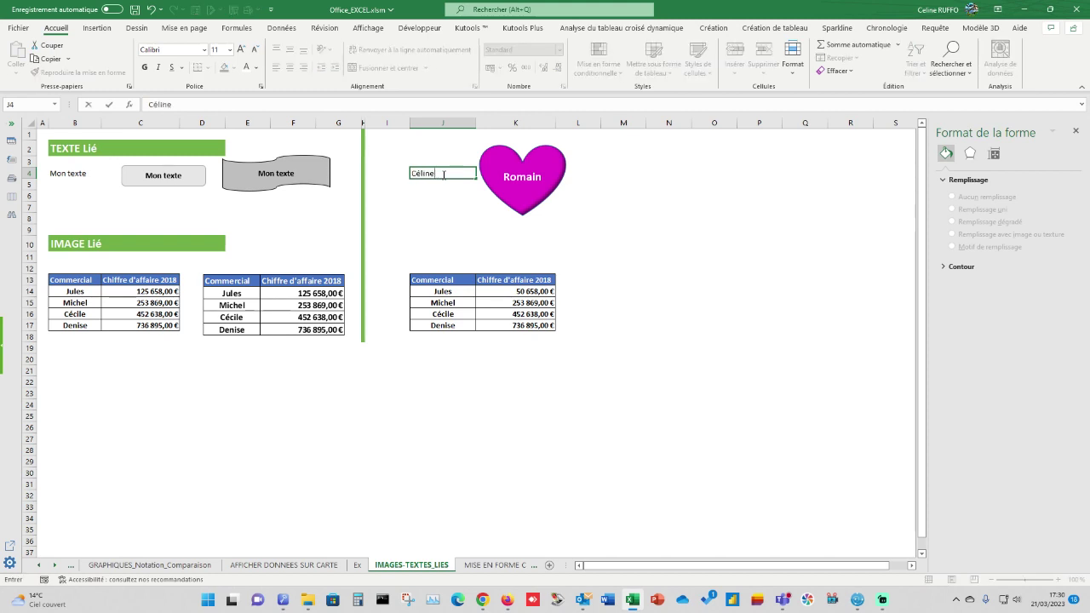
key(Return)
click(700, 228)
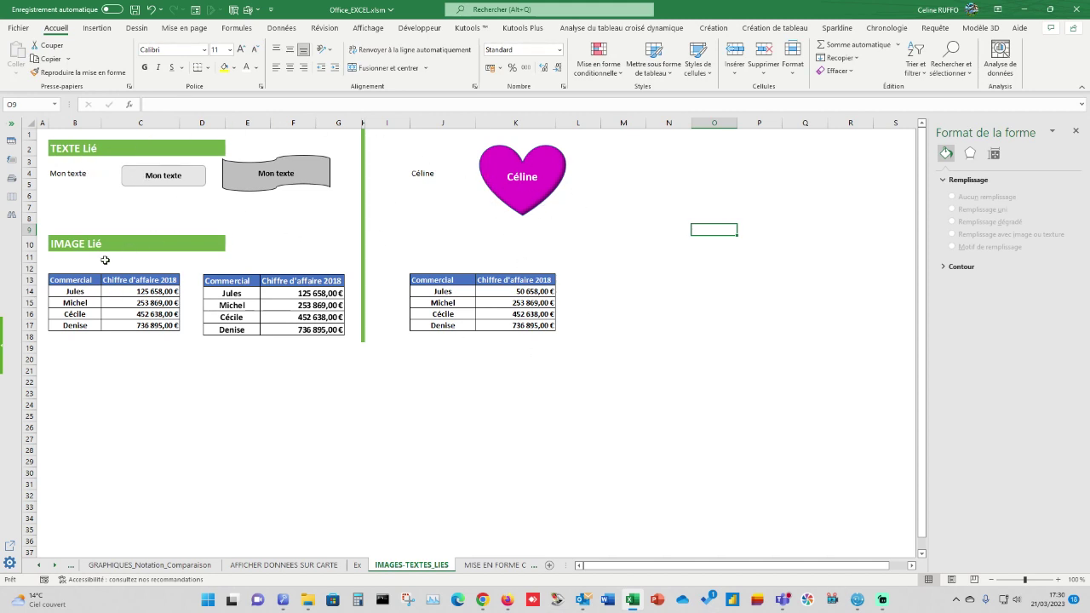
Step: Copy the sales table in J13:K17 and paste it as a linked picture at cell M13
drag(424, 282, 518, 322)
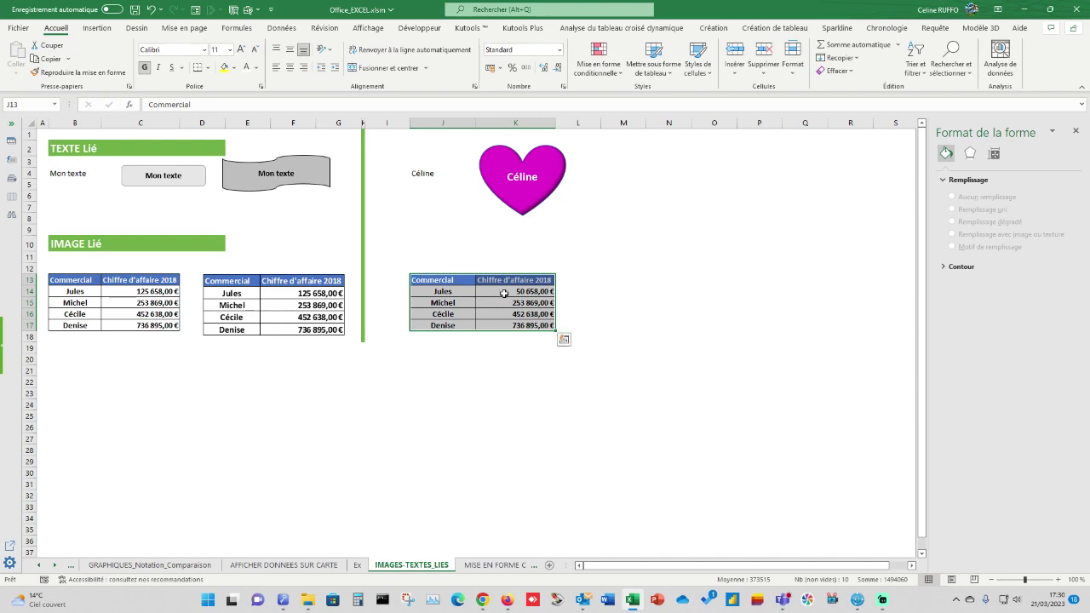
right_click(504, 293)
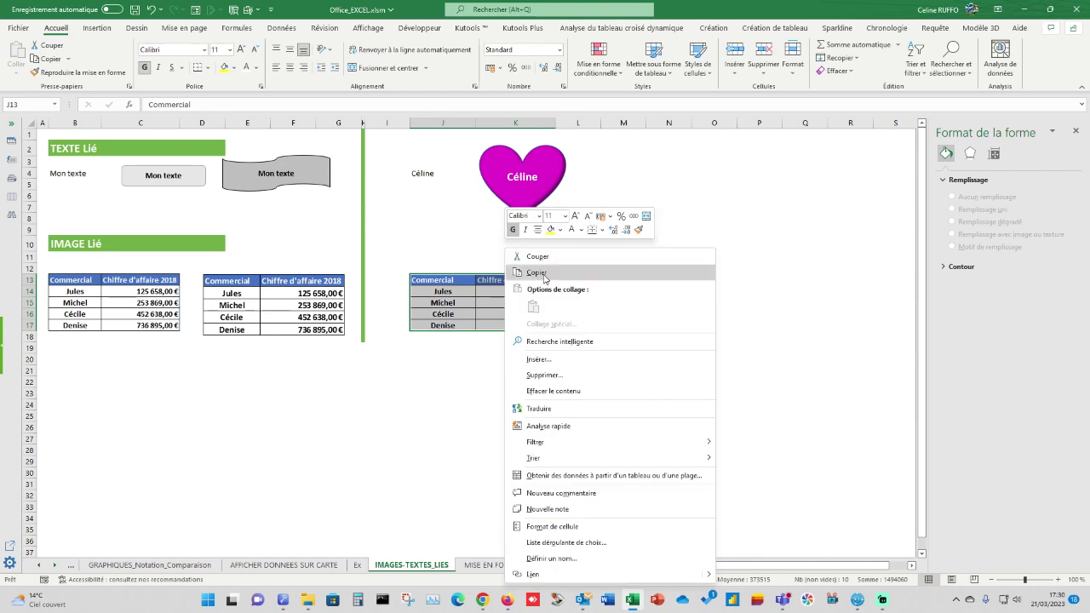
click(537, 272)
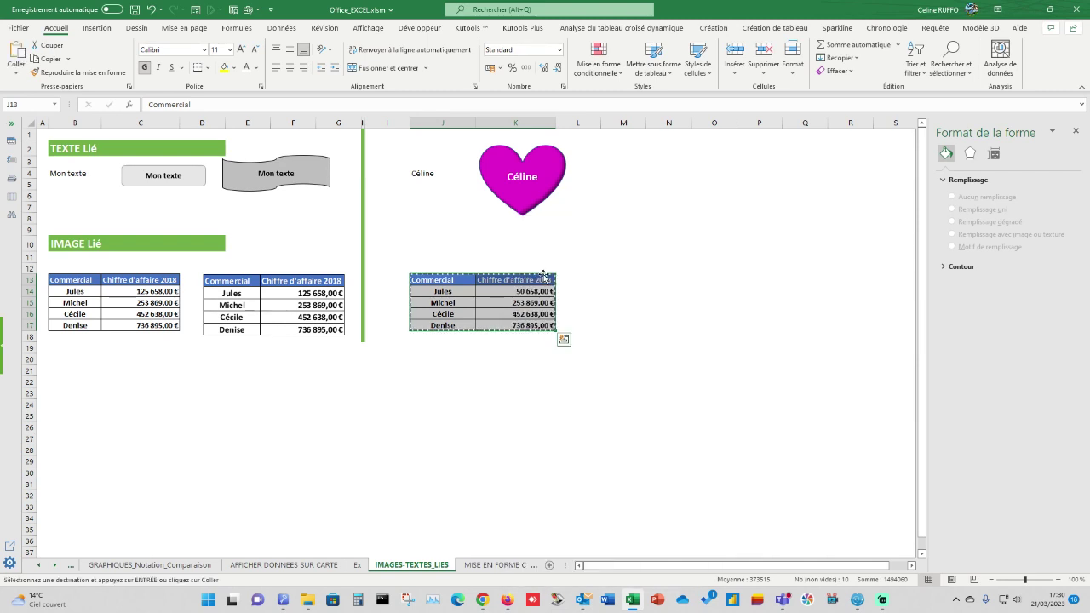
right_click(614, 278)
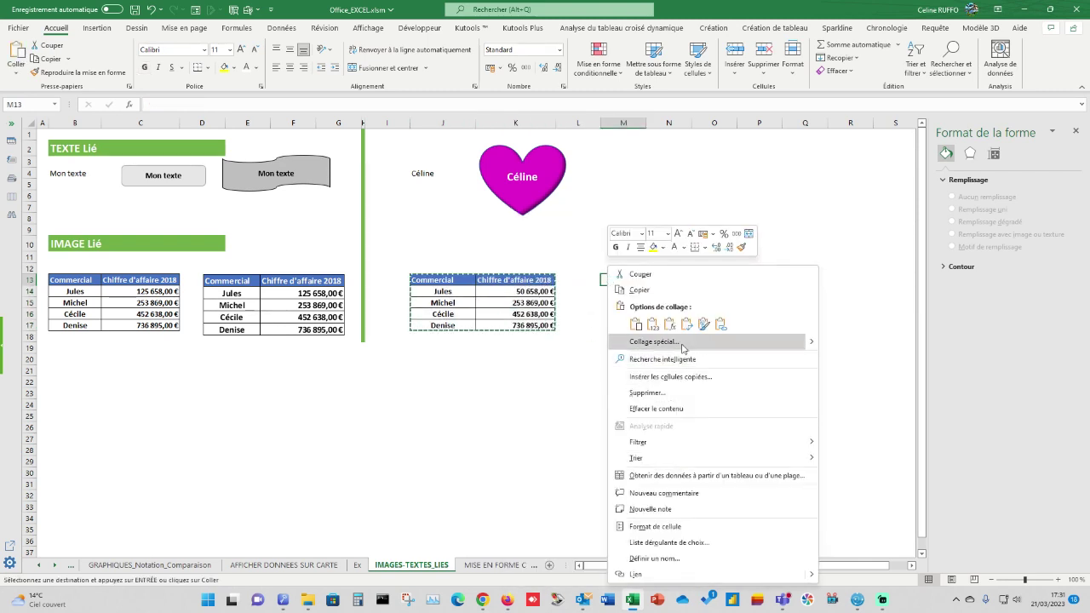
mouse_move(813, 346)
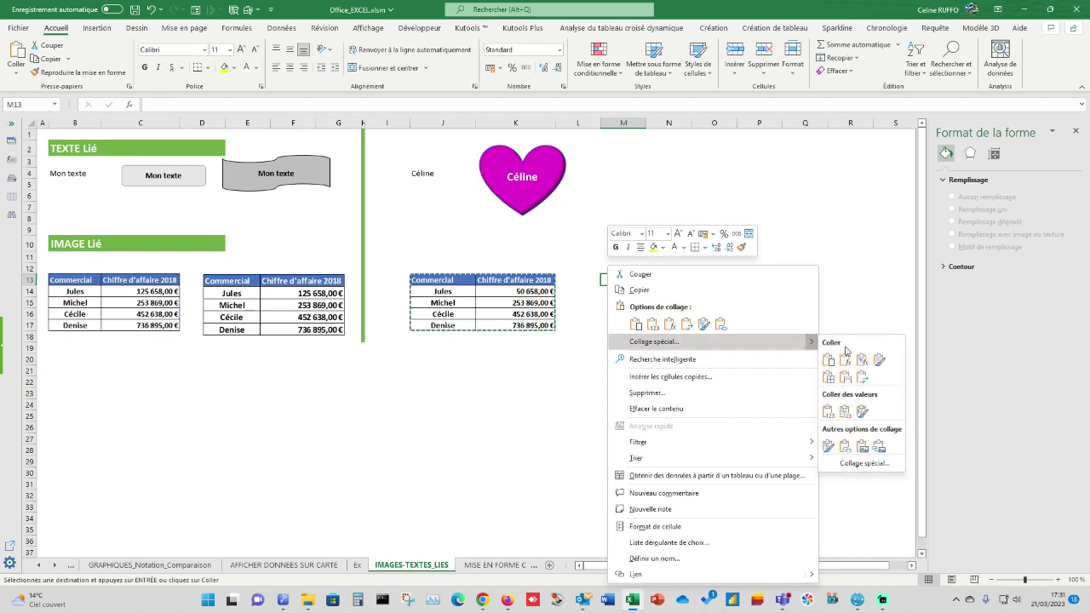
click(879, 446)
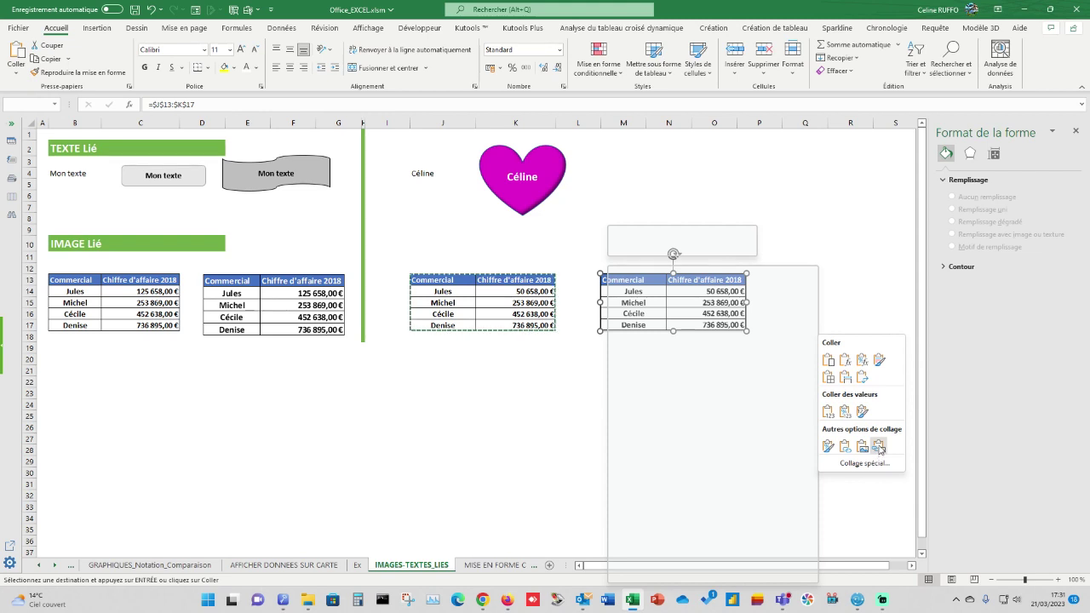
click(880, 448)
Step: Enlarge the linked picture of the sales table proportionally to about 3.07 cm high and 7.81 cm wide
click(615, 380)
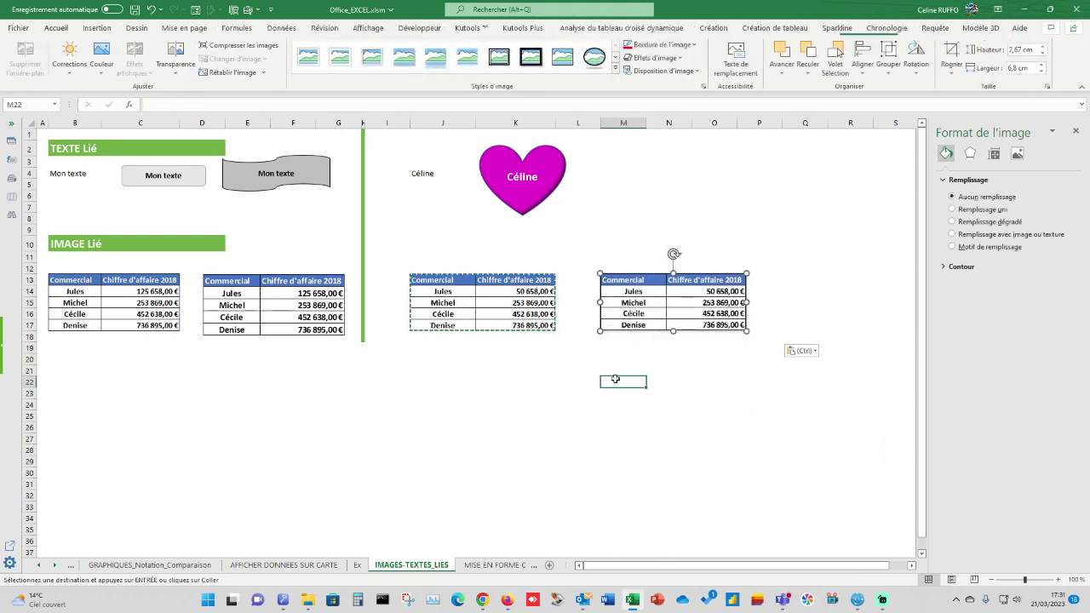
click(670, 278)
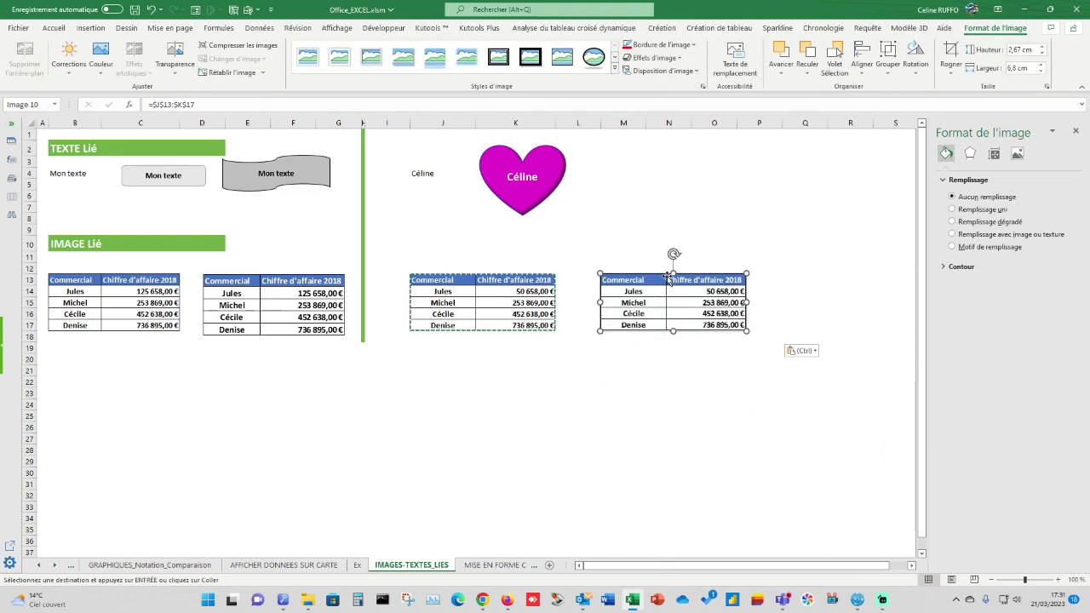
drag(747, 331, 769, 340)
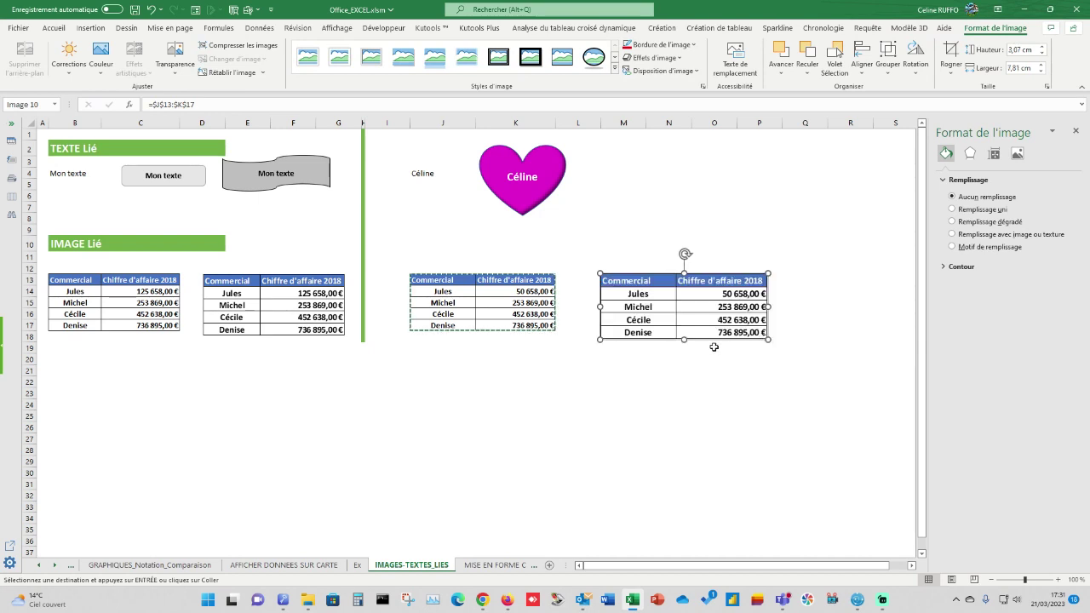
Step: Set the first sales amount in cell K14 to 20 to test the linked picture
click(486, 292)
double_click(544, 292)
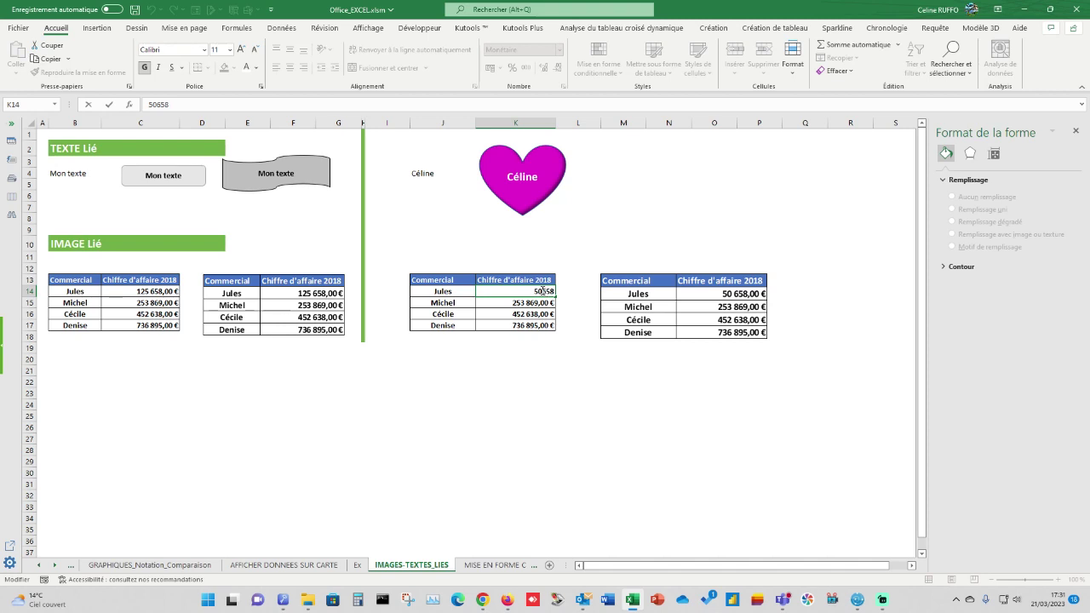
drag(534, 292, 570, 292)
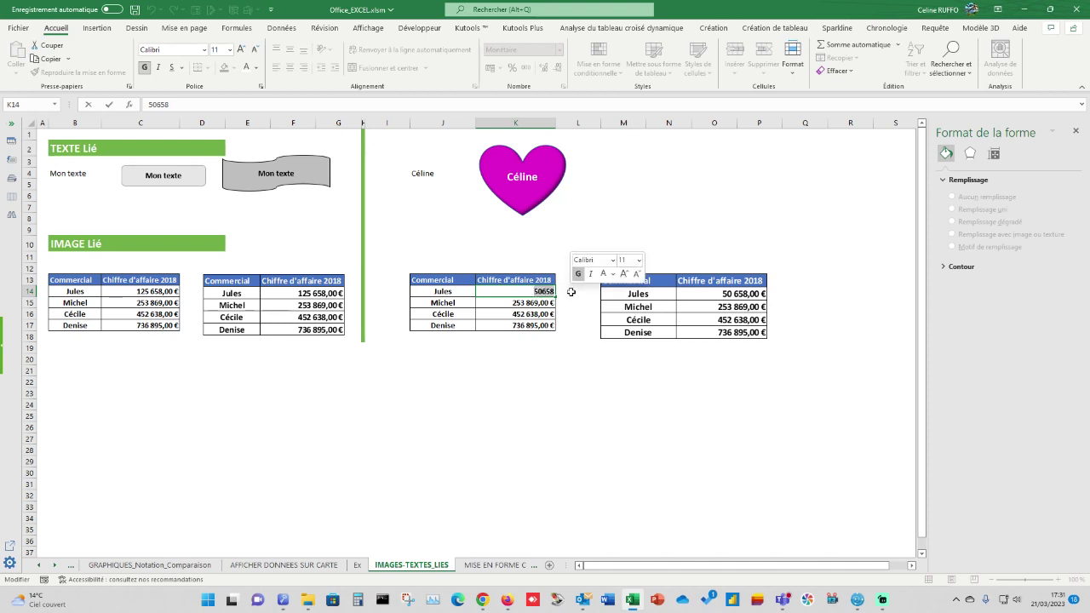
text(20)
key(Return)
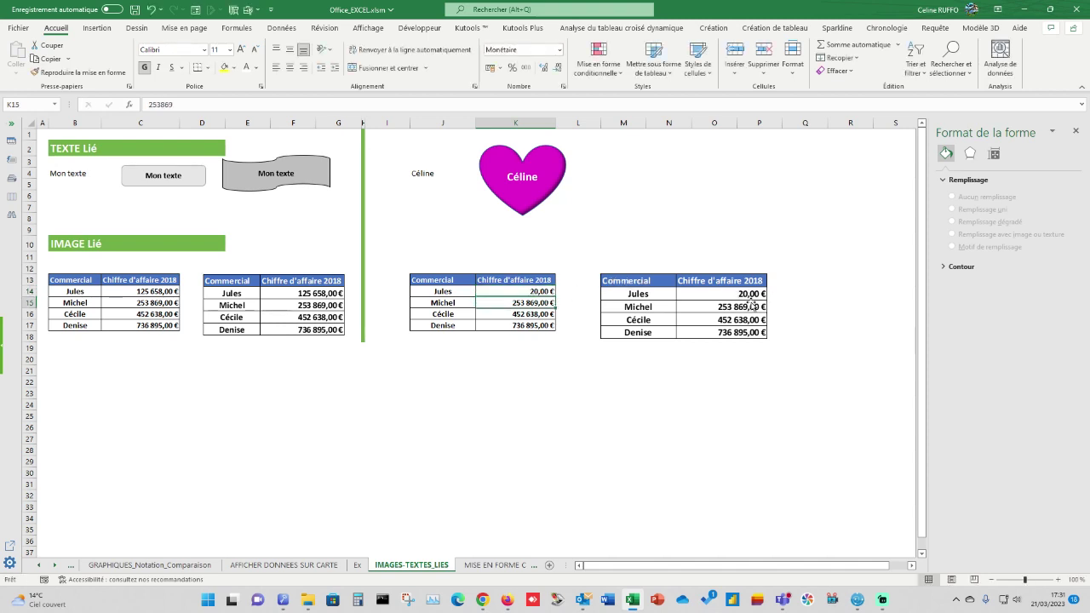
Step: Replace the sales amount in cell K14 with 150256
click(532, 291)
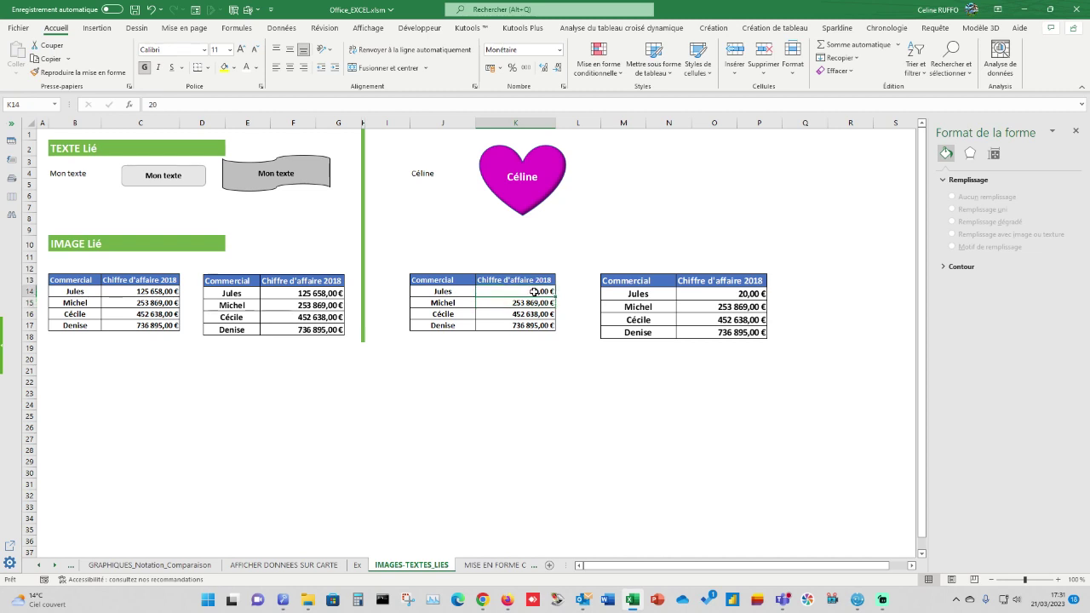
double_click(536, 291)
text(1)
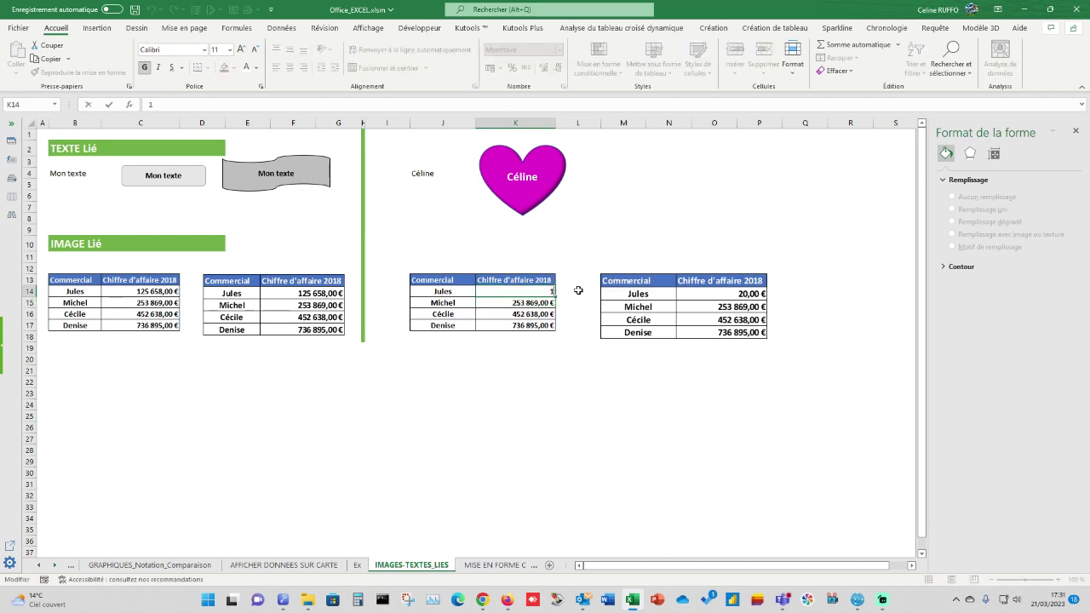
text(50256)
key(Return)
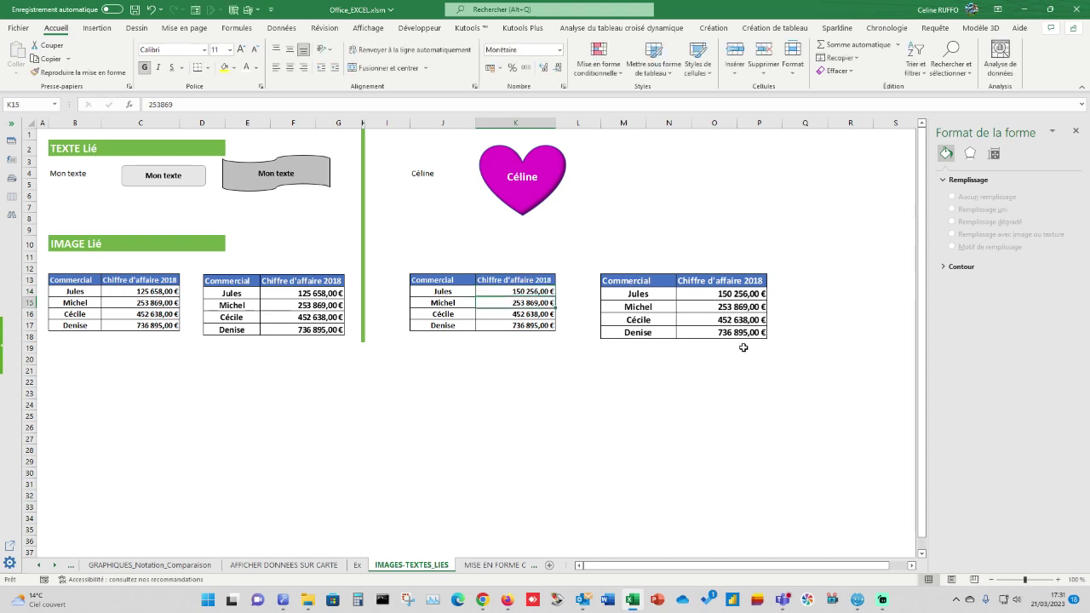